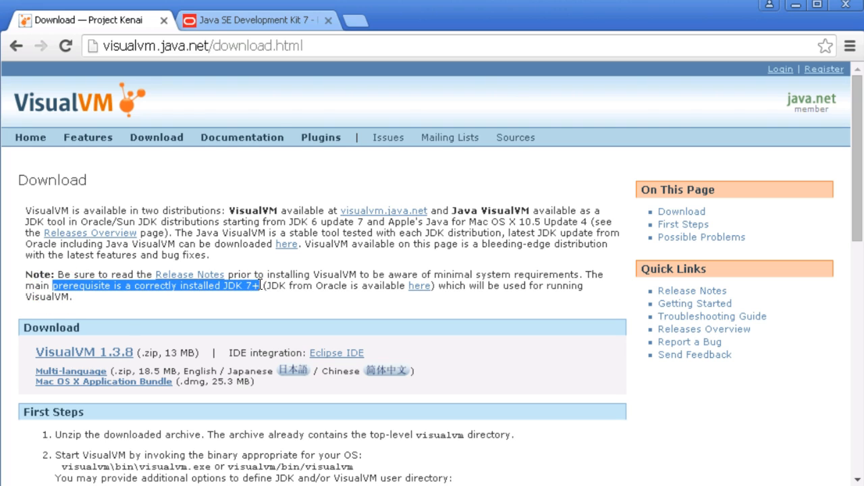
Step: Open the Oracle JDK 7 downloads page and accept the license agreement for Java SE Development Kit 7u79
click(248, 20)
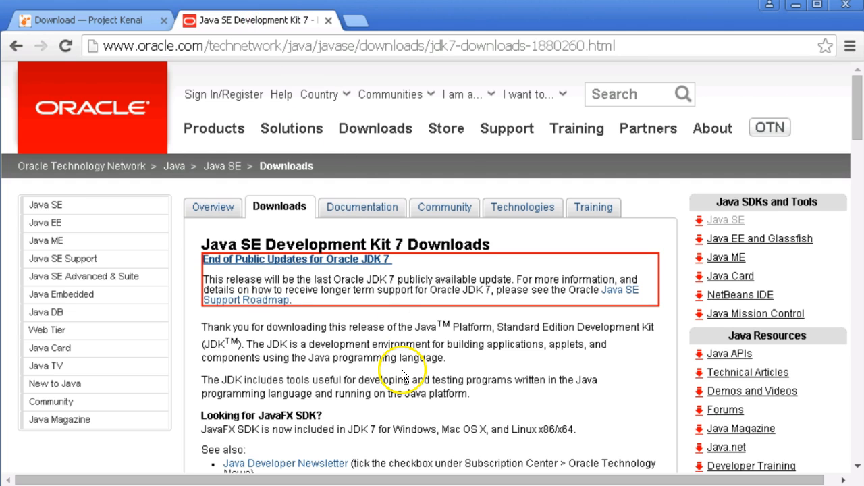
scroll(402, 370, down, 2)
scroll(402, 373, down, 10)
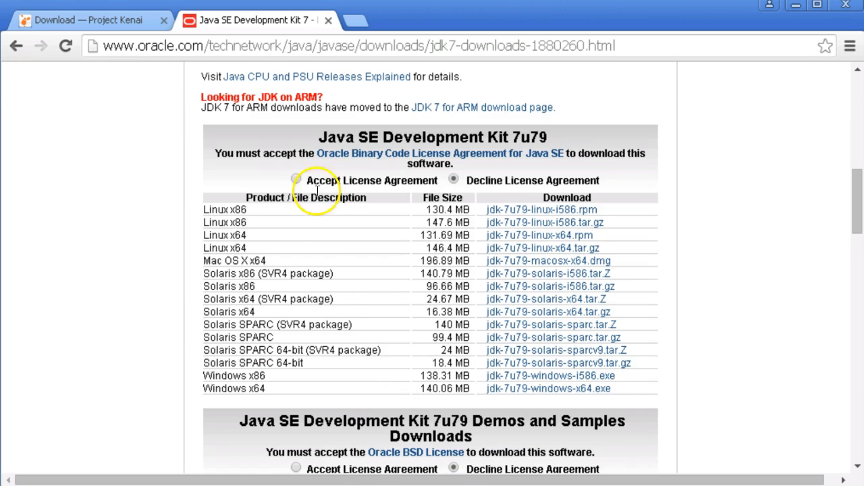
click(300, 177)
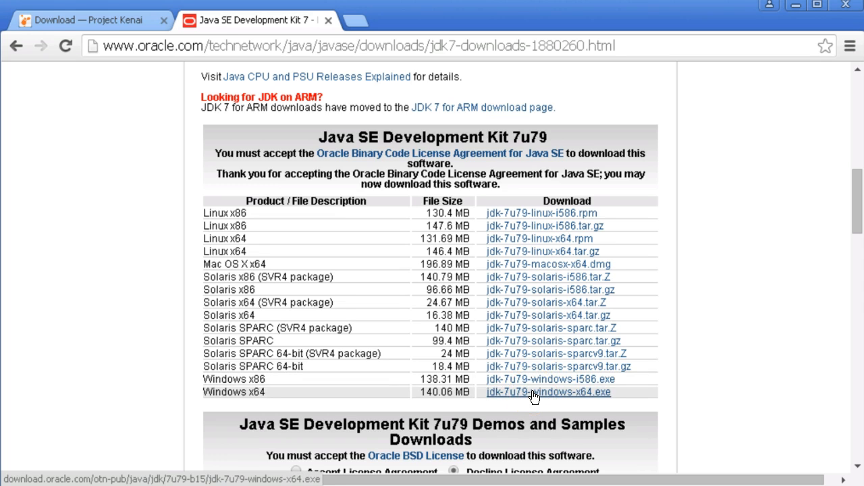
Step: Switch to Windows Explorer and open the Downloads folder containing the JDK installer and the VisualVM archive
click(816, 230)
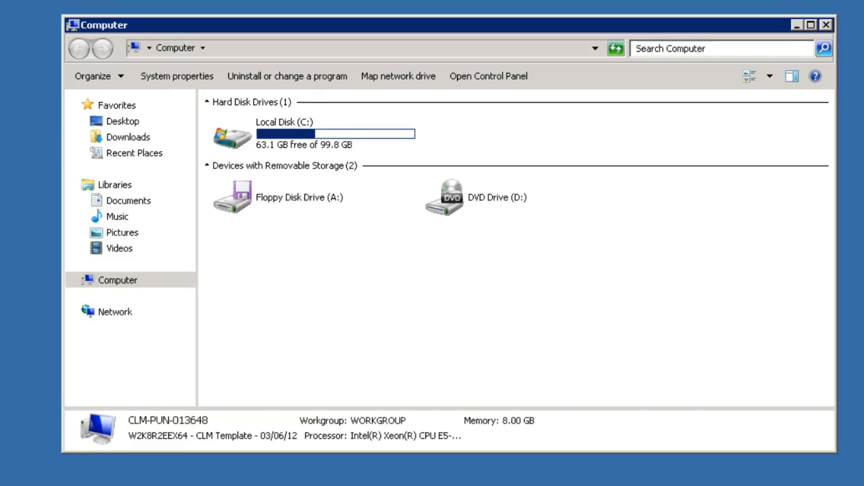
click(121, 137)
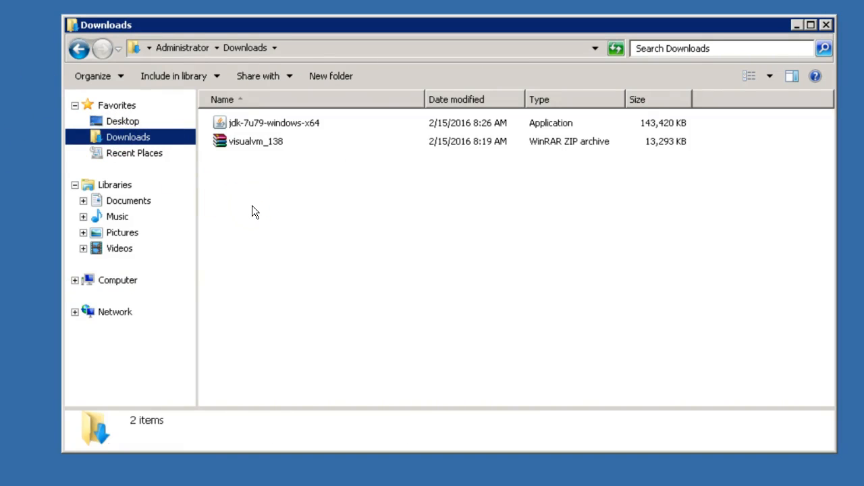
Step: Check the installed programs in Control Panel for Java SE Development Kit 7 Update 79 (64-bit), and close the window
click(247, 476)
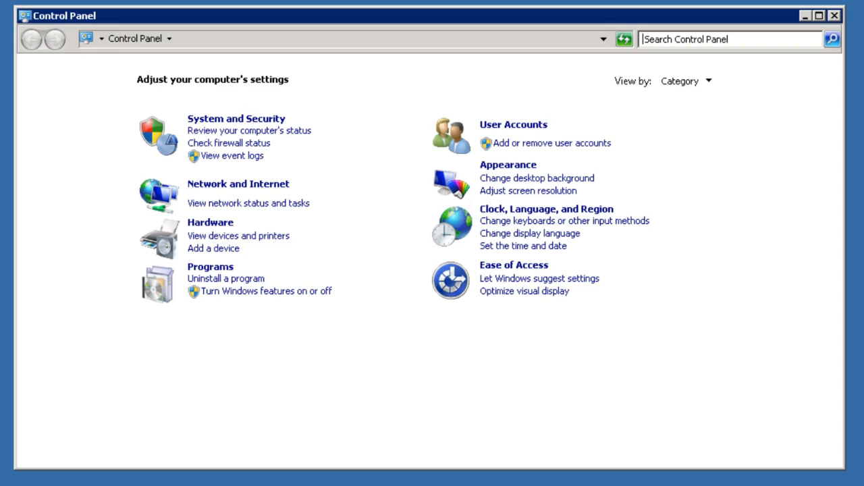
click(223, 279)
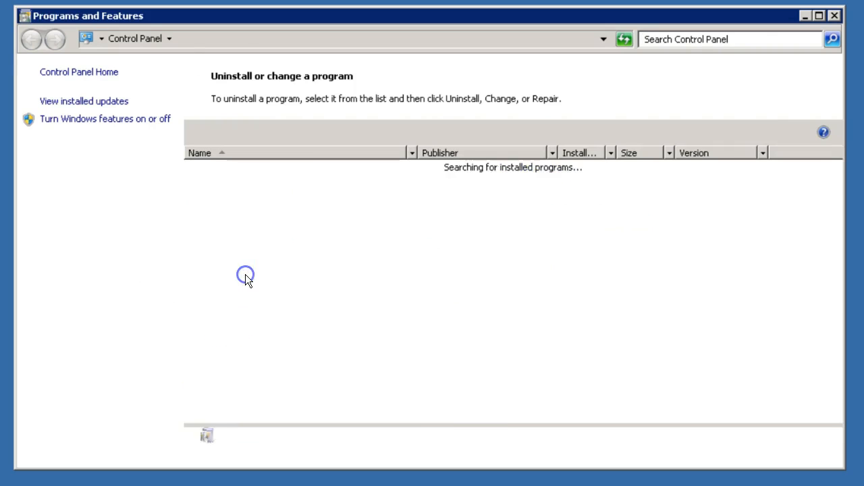
click(295, 254)
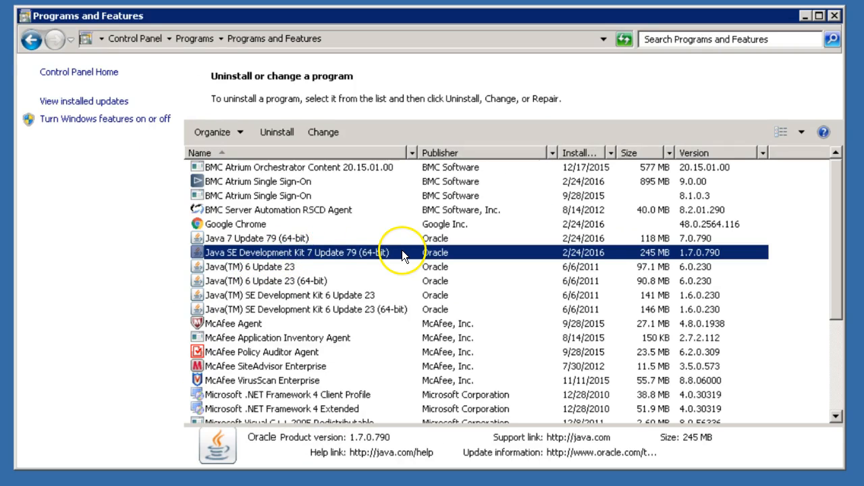
click(835, 15)
Step: Extract the visualvm_138 ZIP archive into a visualvm_138 folder inside Downloads
click(252, 142)
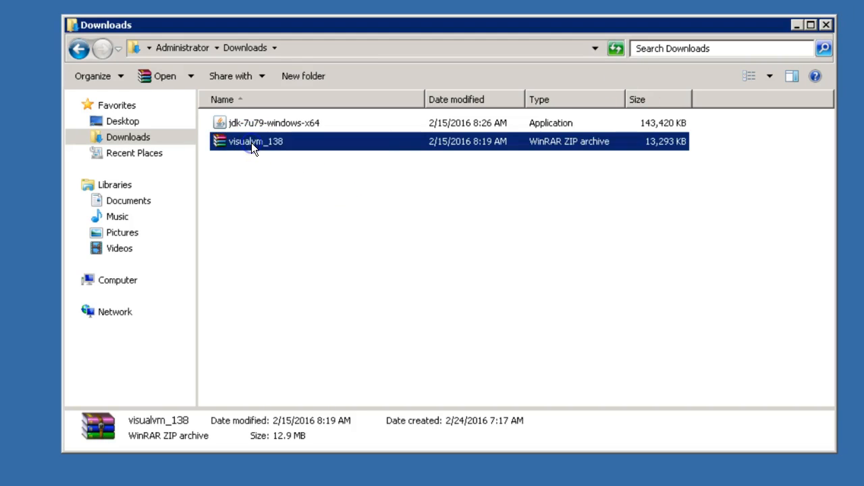
right_click(251, 143)
click(313, 208)
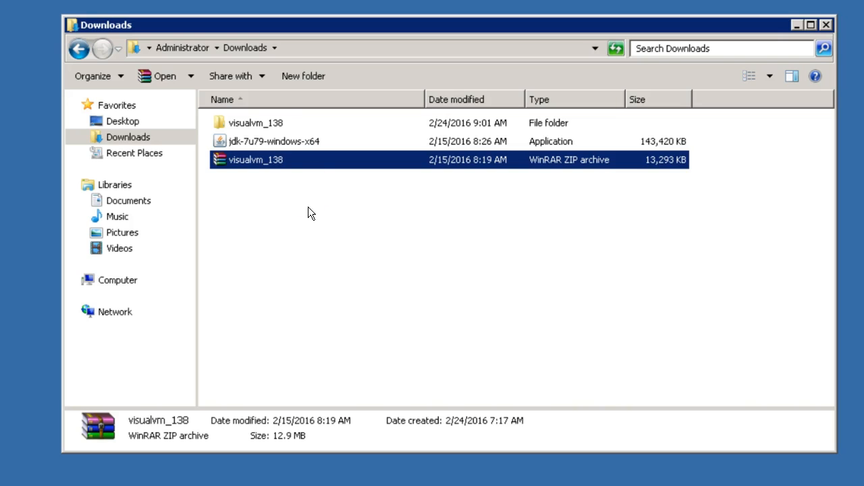
Step: Open the bin folder of the extracted visualvm_138 directory and run the visualvm application as administrator
click(263, 120)
double_click(263, 119)
double_click(263, 120)
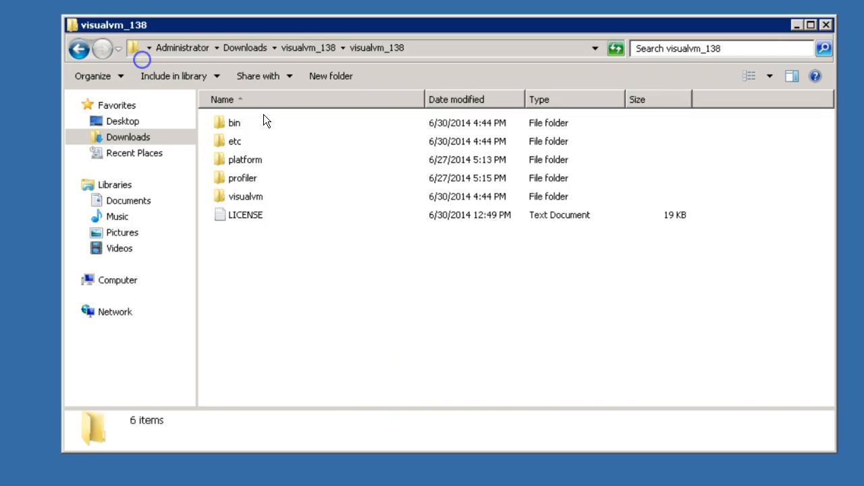
double_click(233, 125)
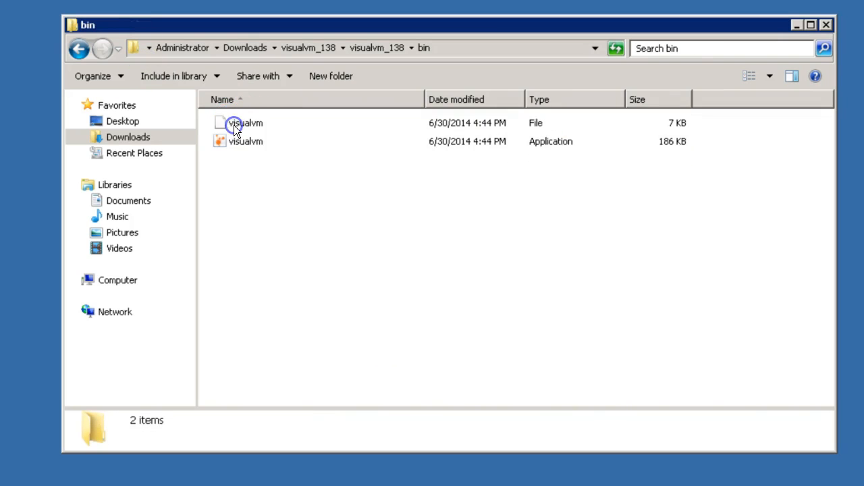
click(245, 144)
right_click(245, 145)
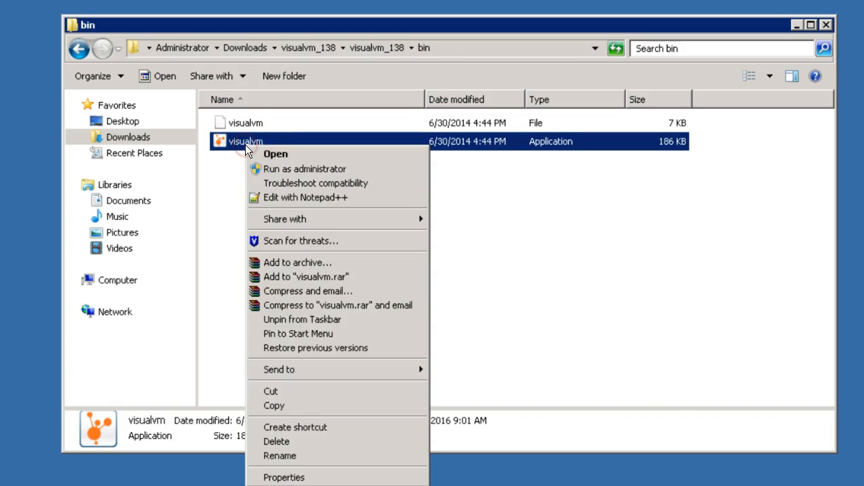
click(283, 170)
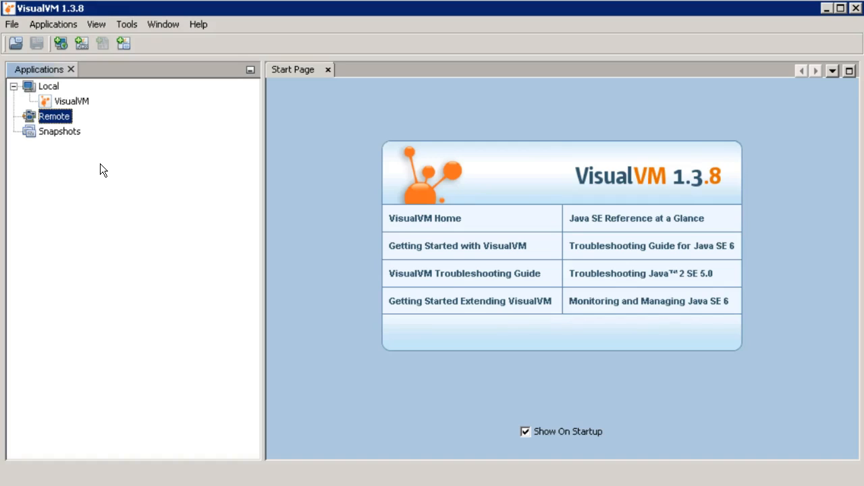
Step: Start adding a remote host and enter the server's fully qualified host name in the bmc.com domain
right_click(60, 117)
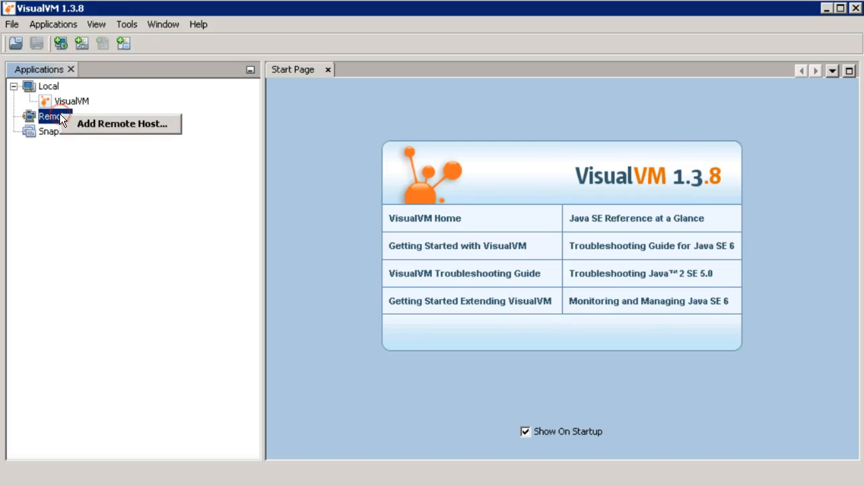
click(97, 122)
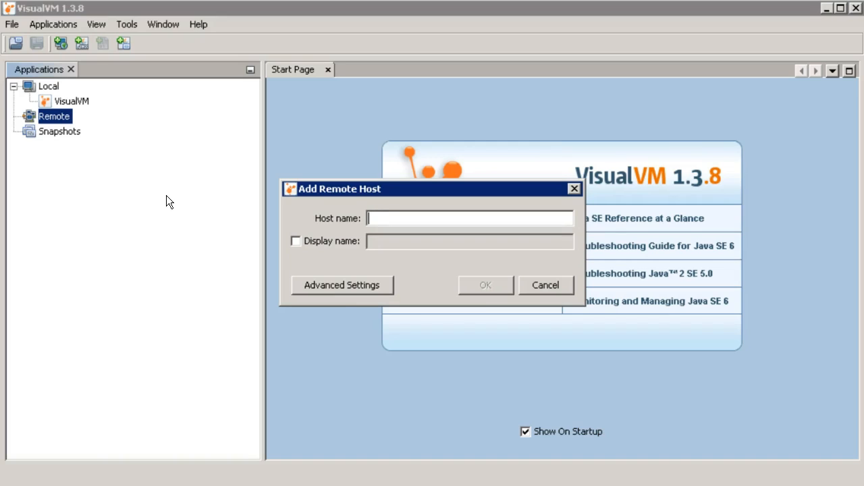
click(379, 218)
text(192)
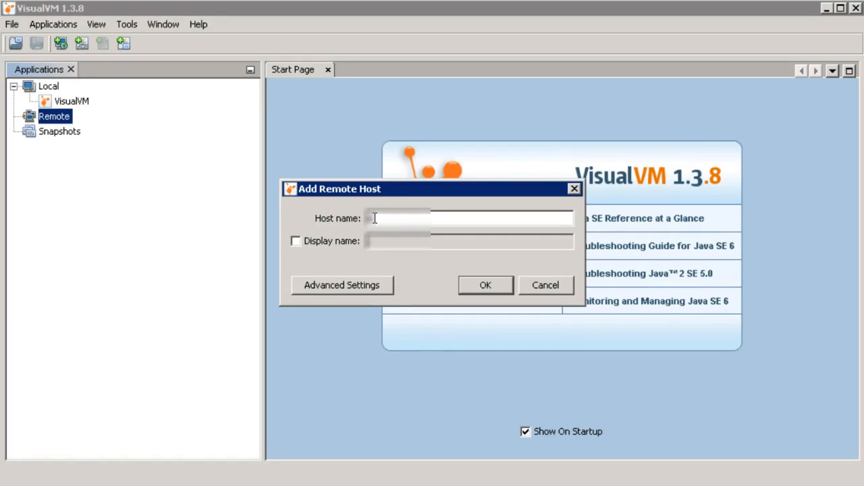
text(.168.1.100)
key(BackSpace)
text(800)
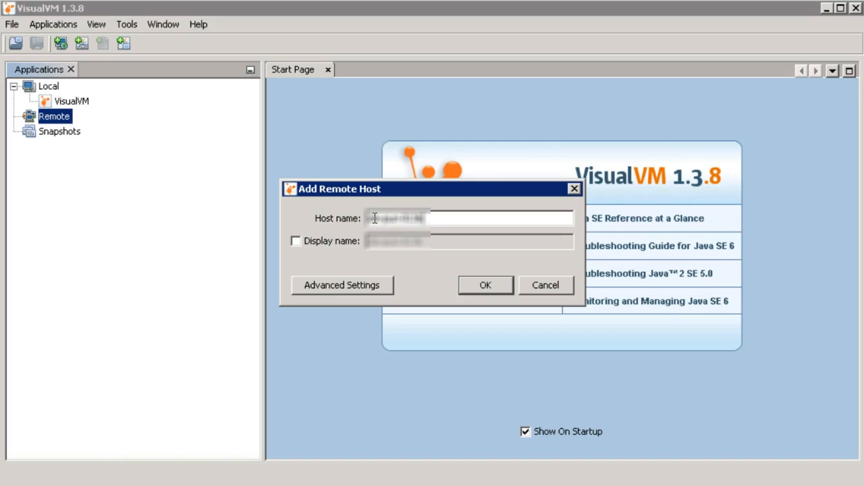
text(.bmc.com)
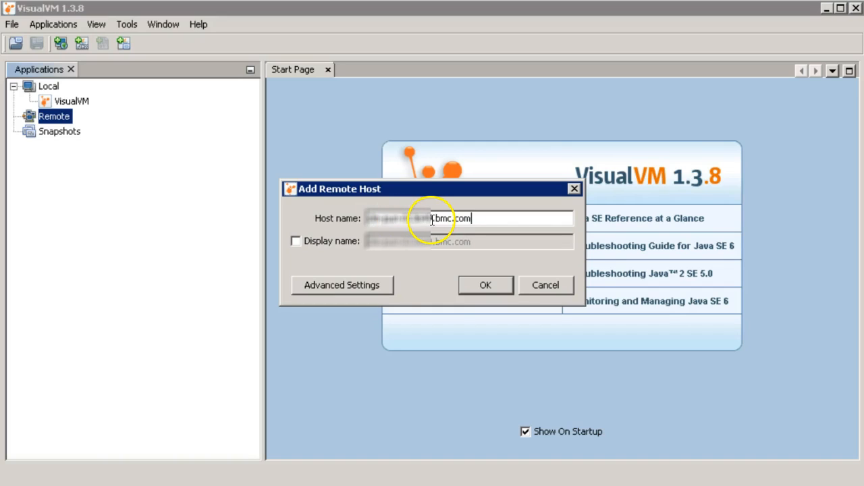
Step: Set the remote host's display name to BAO 7.8.01, expand the advanced jstatd connection settings, and add the host
click(296, 241)
drag(492, 241, 360, 236)
text(BAO 7.8.01)
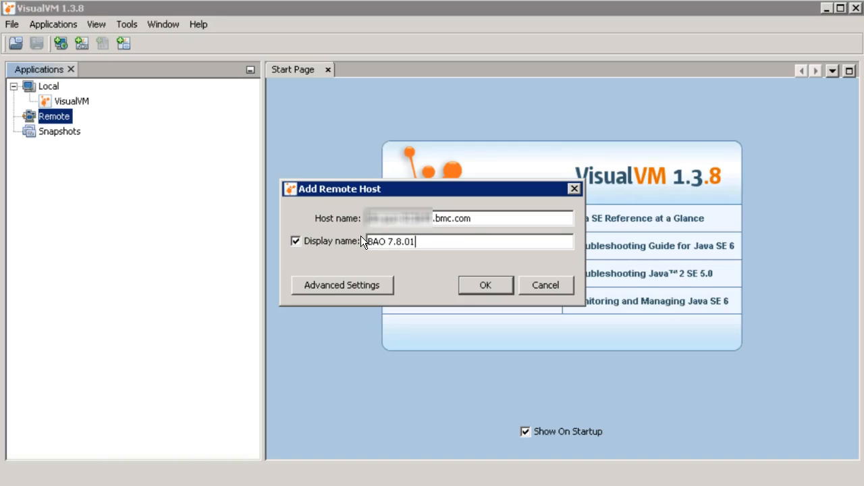
click(353, 280)
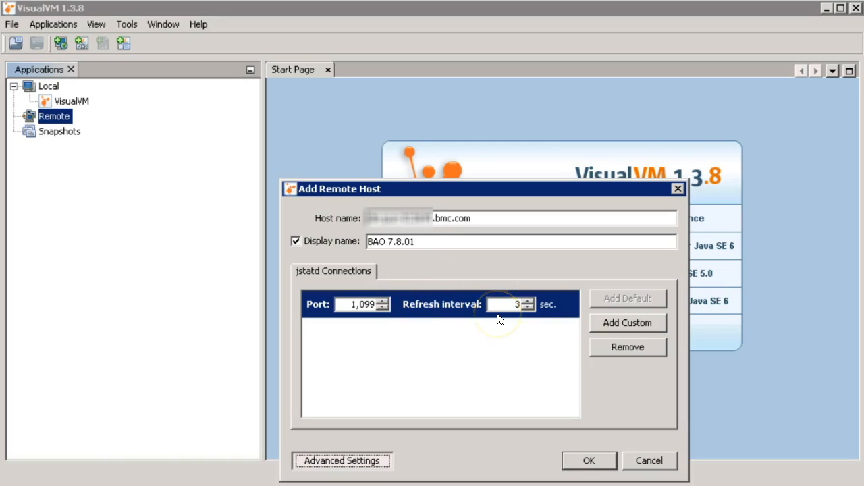
click(589, 461)
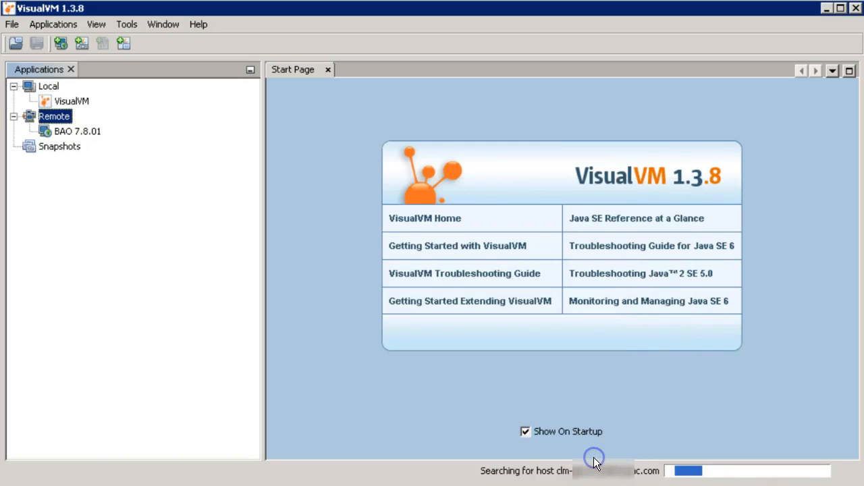
Step: Start a new JMX connection for the BAO 7.8.01 remote host, ready to edit its connection address
click(76, 133)
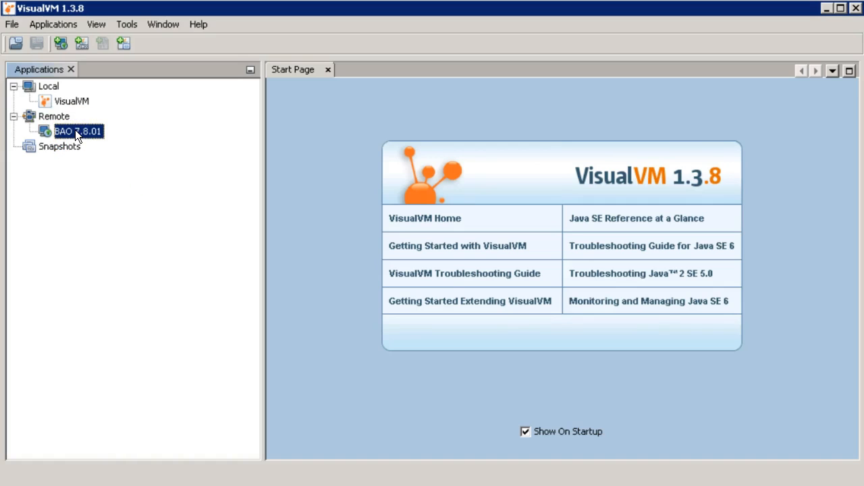
right_click(75, 129)
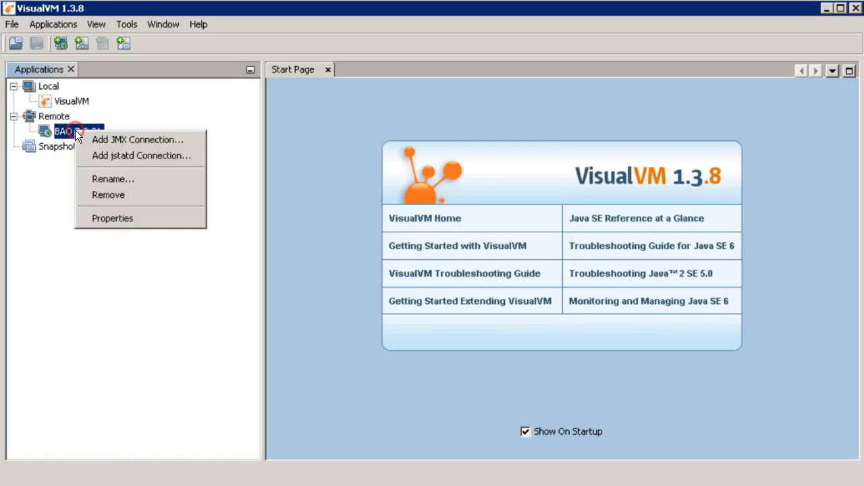
click(145, 141)
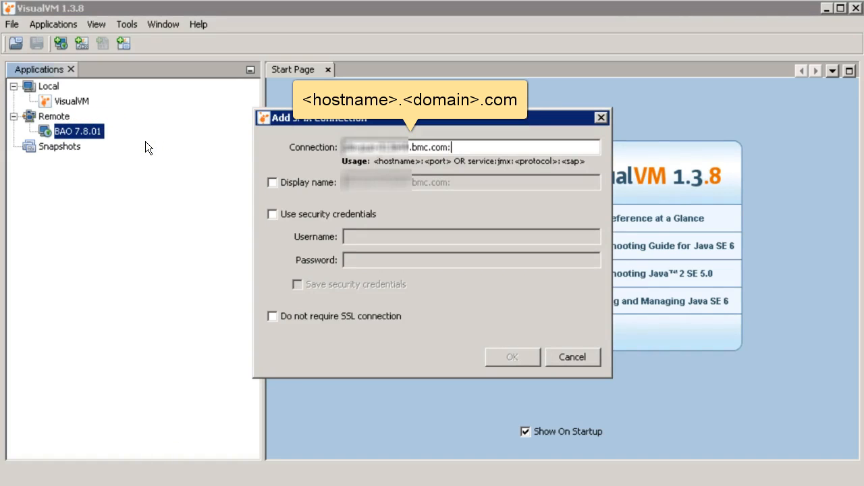
click(479, 147)
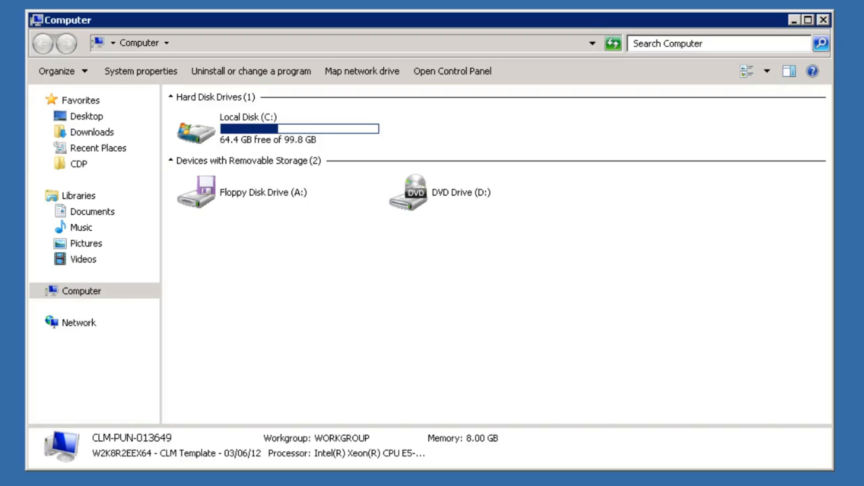
Step: In Windows Explorer on the CDP server, open the META-INF folder under CDP\tomcat\webapps\baocdp
click(90, 166)
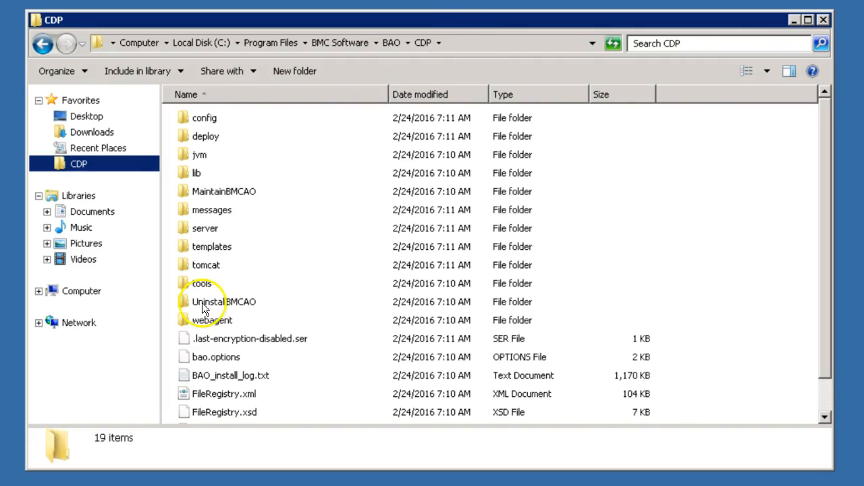
click(214, 271)
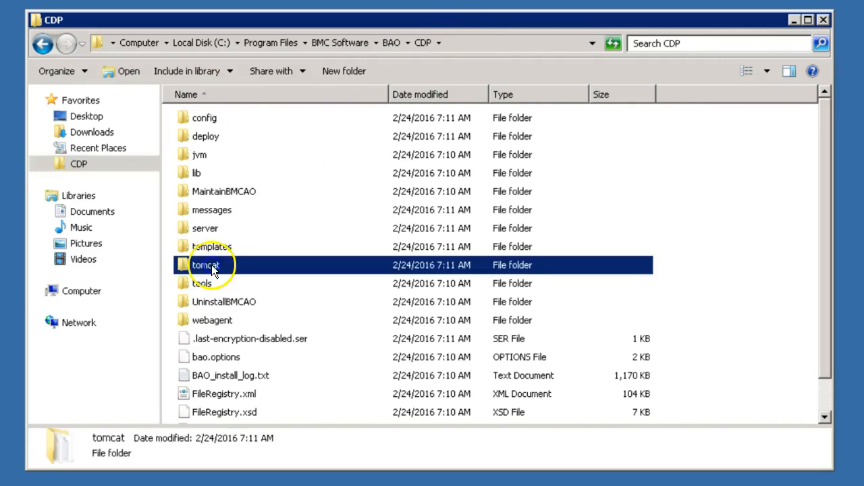
double_click(212, 265)
double_click(214, 230)
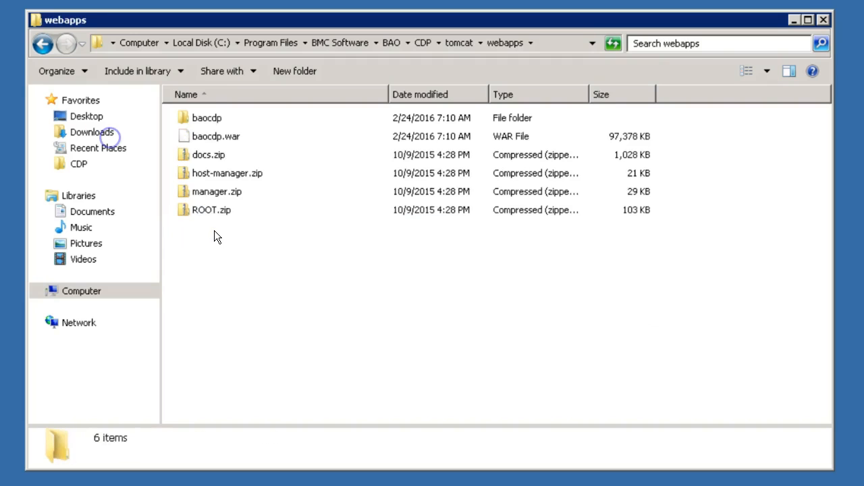
double_click(210, 118)
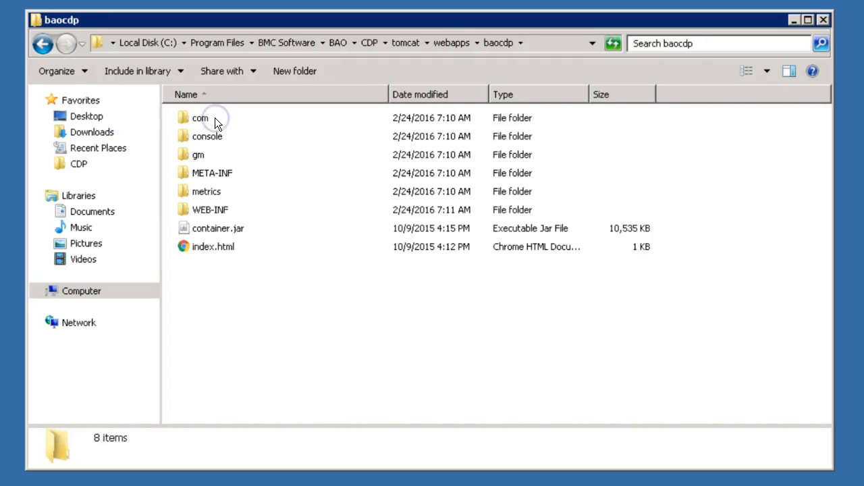
double_click(233, 171)
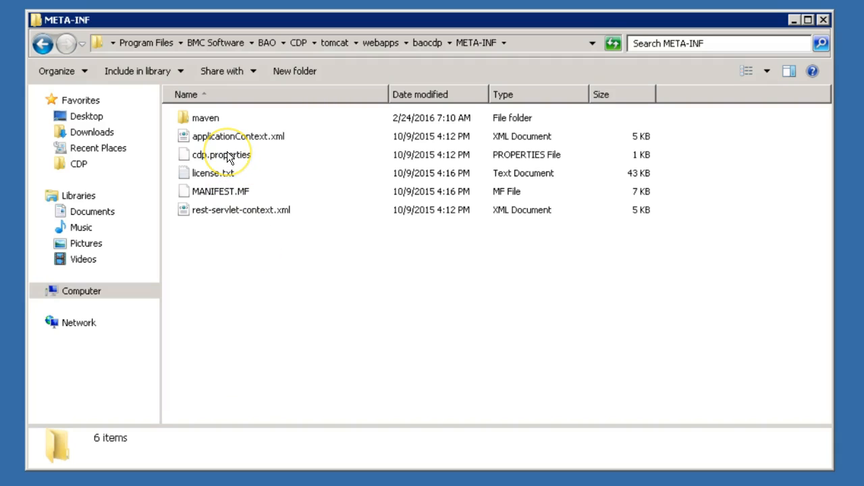
Step: Open the cdp.properties file from the META-INF folder in Notepad++
click(227, 153)
right_click(222, 151)
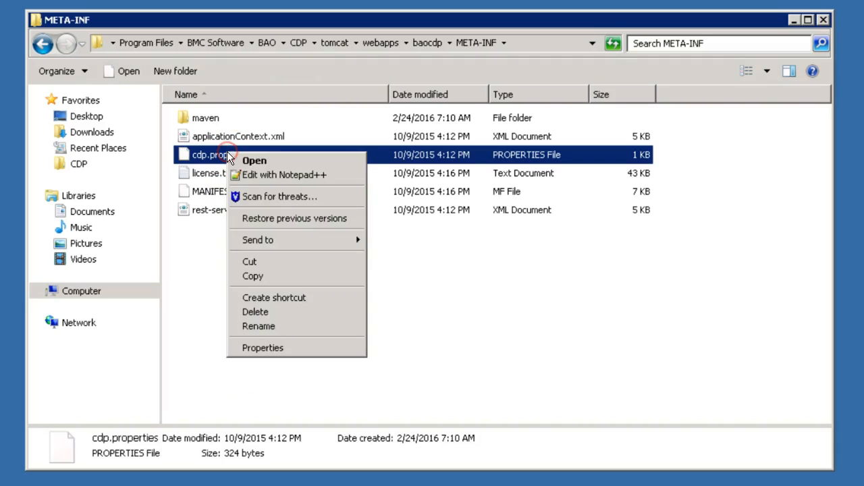
click(260, 177)
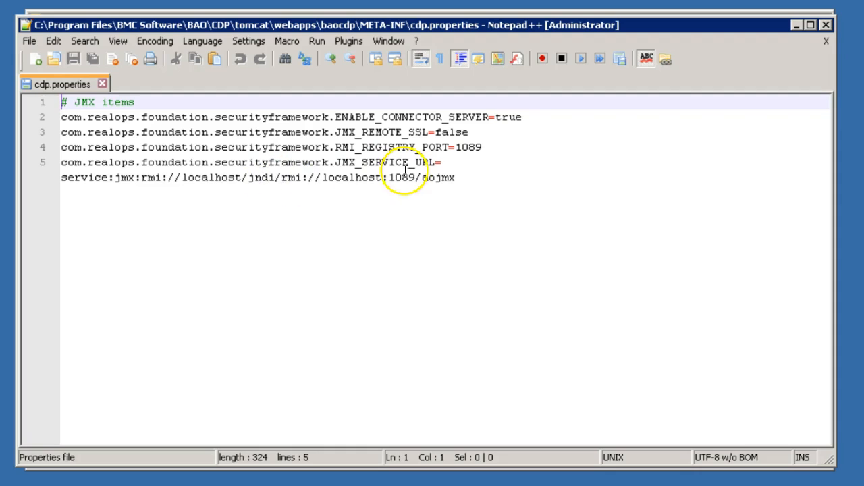
Step: Copy the JMX service URL value from cdp.properties and paste it into a new Notepad++ document
drag(456, 178, 61, 177)
key(ctrl+c)
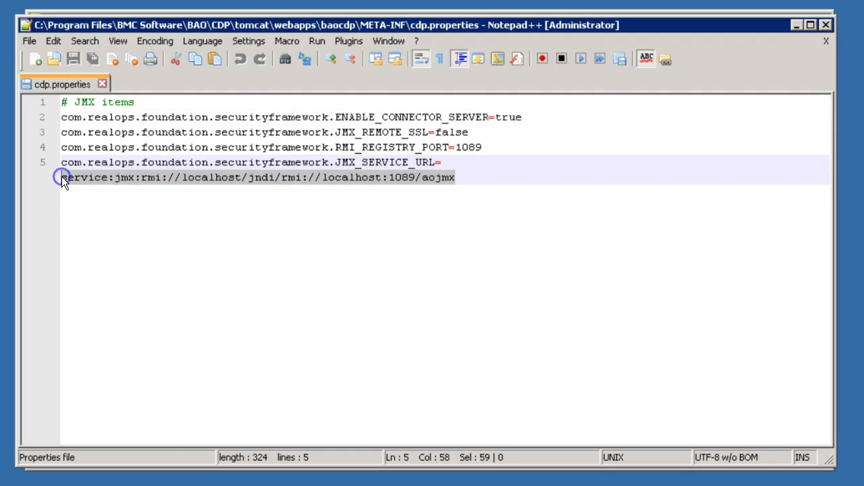
double_click(138, 79)
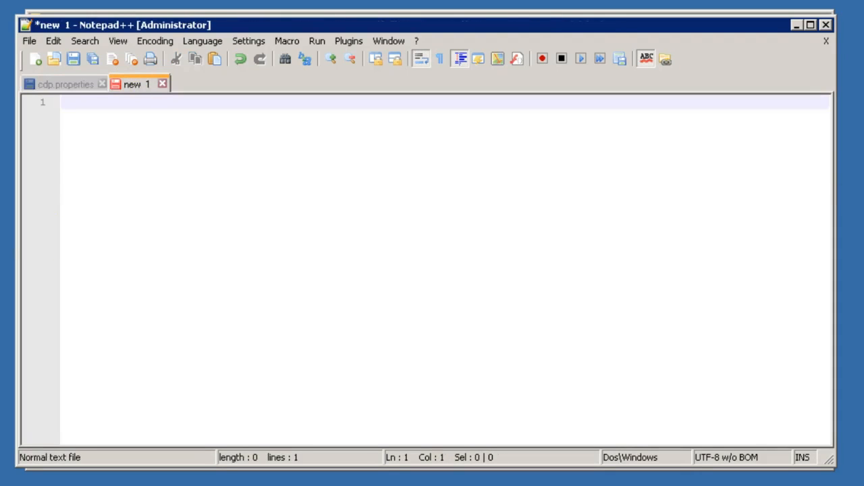
key(ctrl+v)
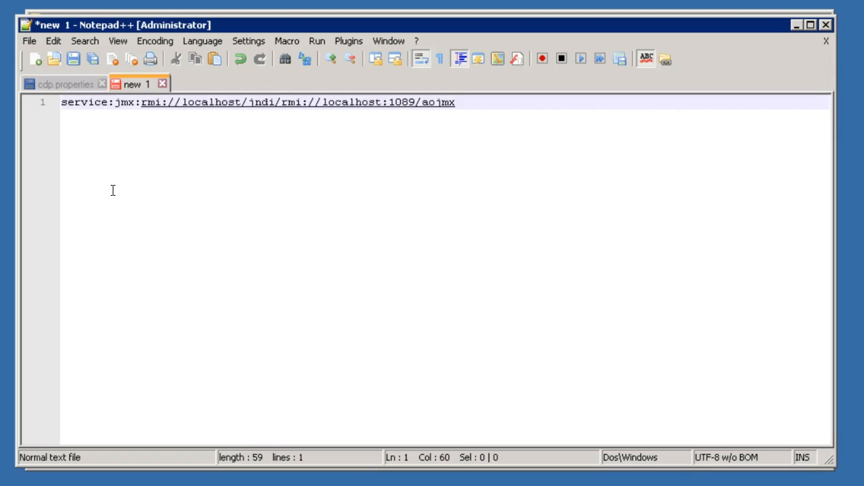
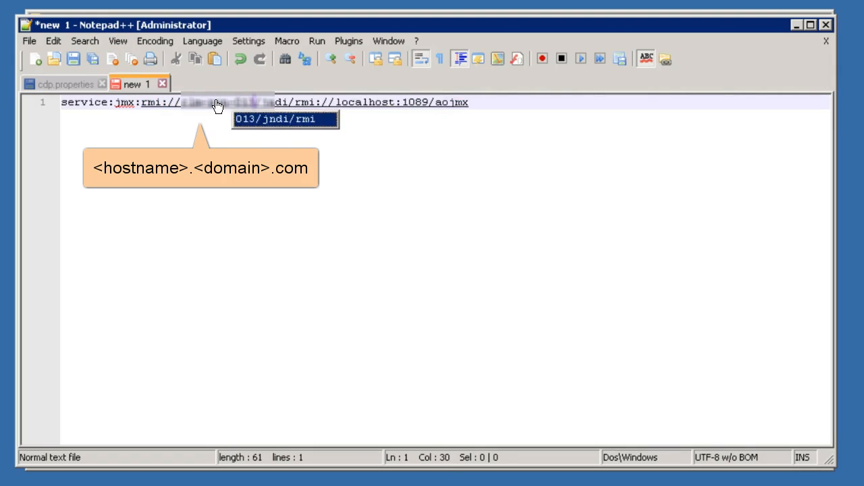
Step: Replace both localhost entries in the copied JMX service URL with the CDP server's full host name in the bmc.com domain
text(.bmc.com)
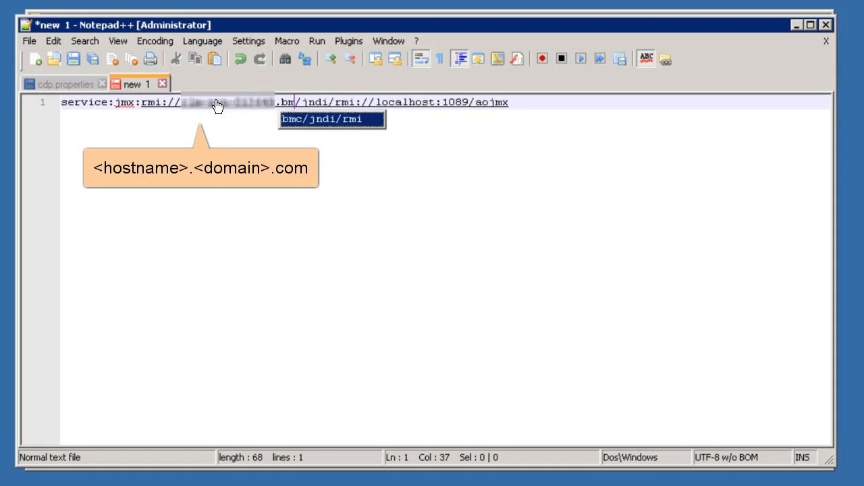
click(469, 106)
key(BackSpace)
key(BackSpace)
key(BackSpace)
key(BackSpace)
key(BackSpace)
key(BackSpace)
key(BackSpace)
key(BackSpace)
key(BackSpace)
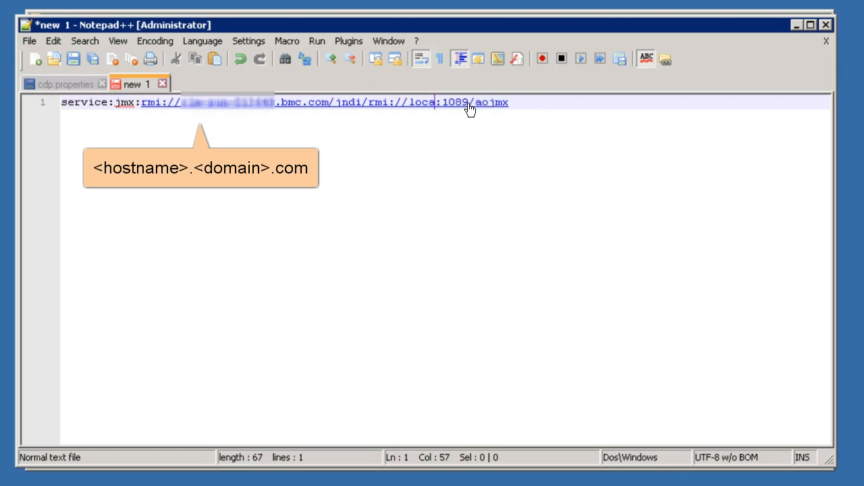
text(clm-pun-d)
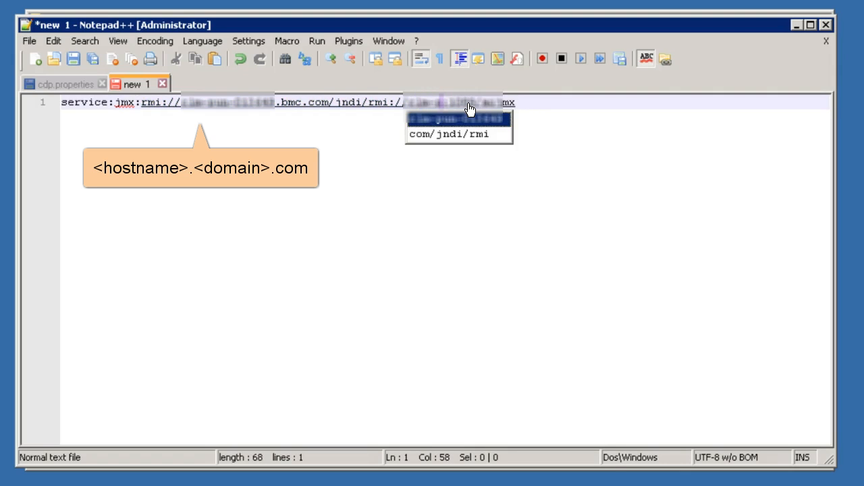
text(l1163.)
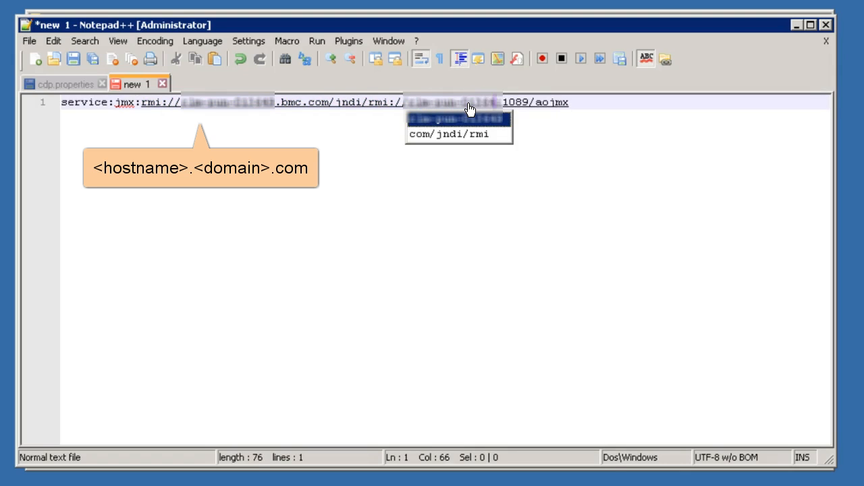
text(.com)
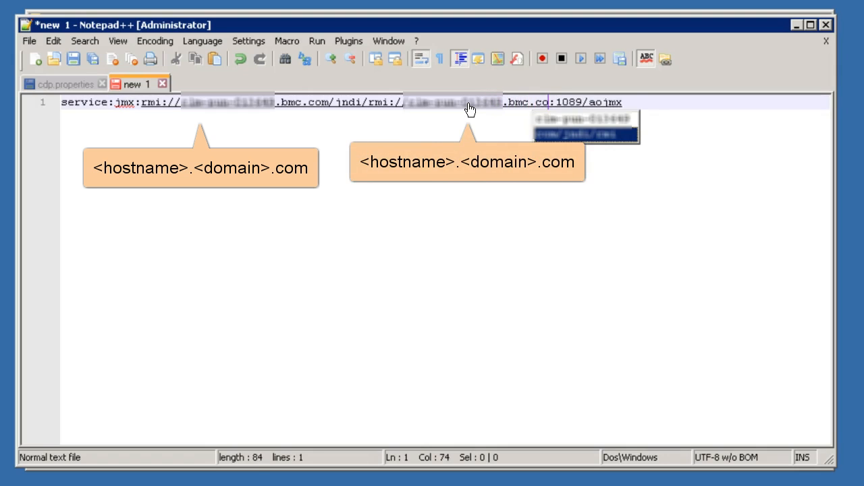
Step: Copy the edited JMX service URL and, in VisualVM, replace the new JMX connection's address with it
key(ctrl+a)
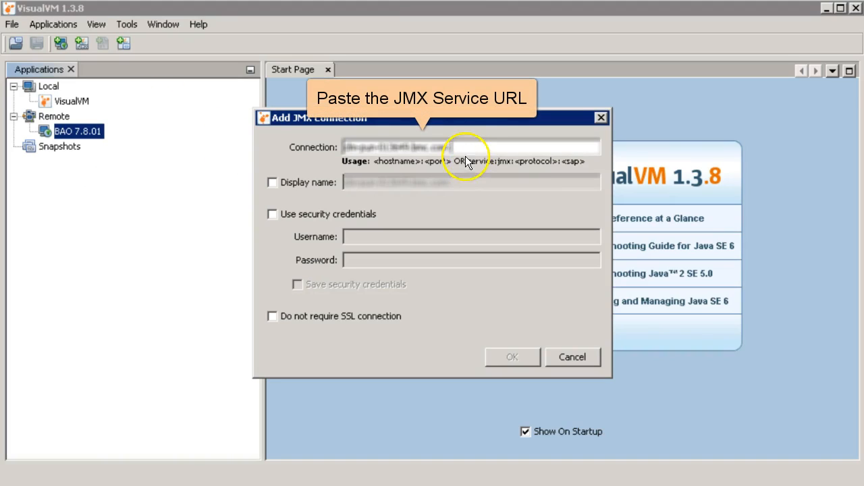
click(464, 144)
key(ctrl+a)
key(BackSpace)
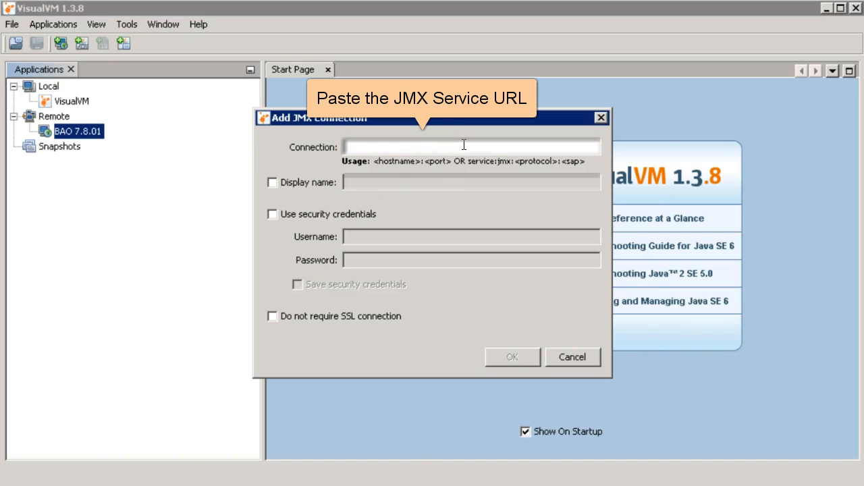
key(ctrl+v)
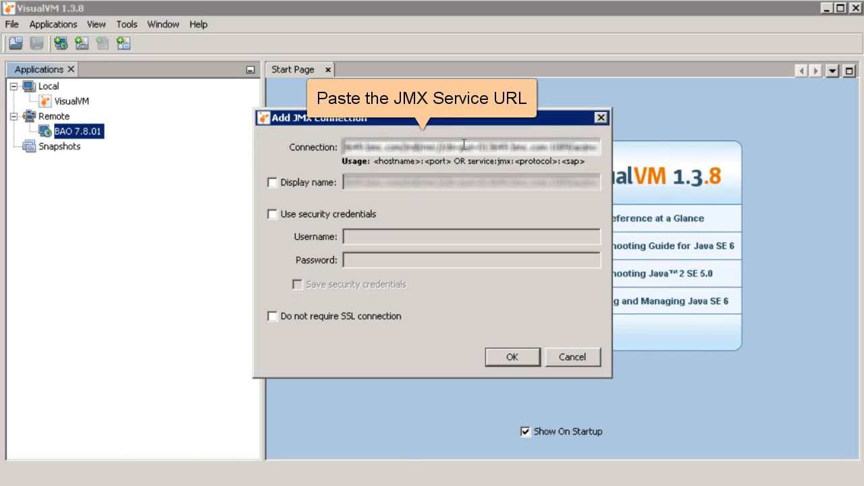
Step: Enable a custom display name for the JMX connection and set it to BAO CDP
click(272, 183)
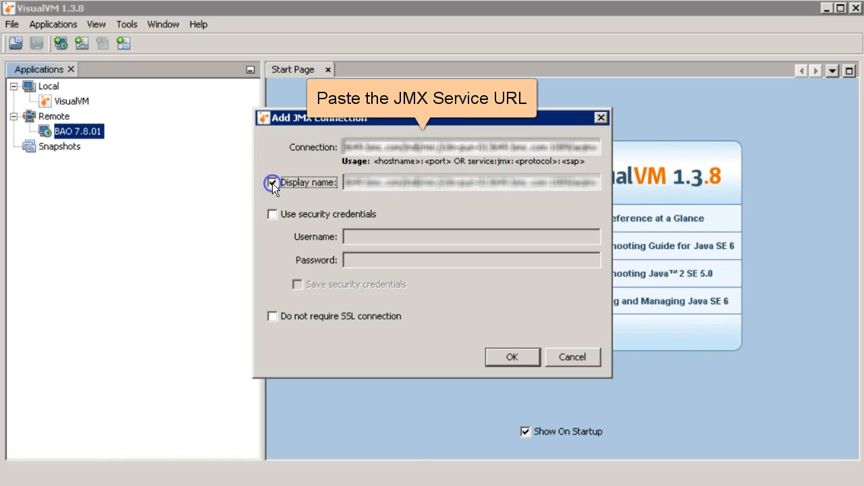
click(525, 184)
key(ctrl+a)
key(BackSpace)
text(BAO CDP)
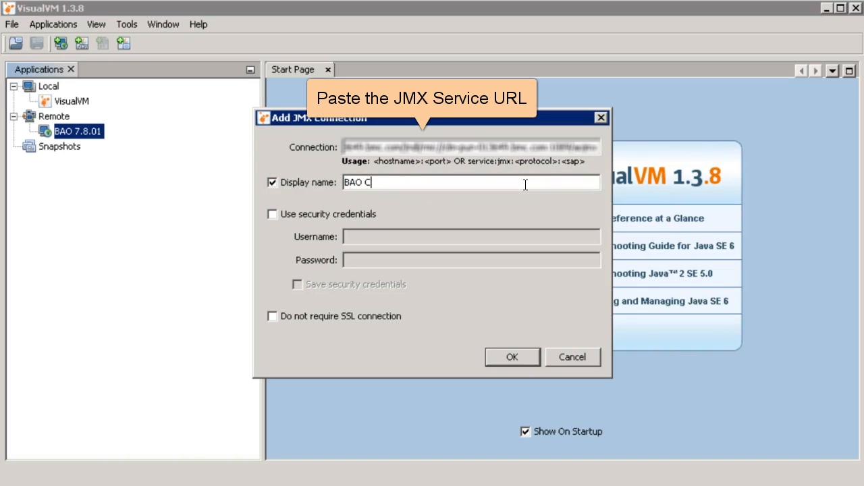
Step: Enable and save security credentials with username AoAdmin and the account password, and add the connection, accepting the retry without SSL
click(334, 214)
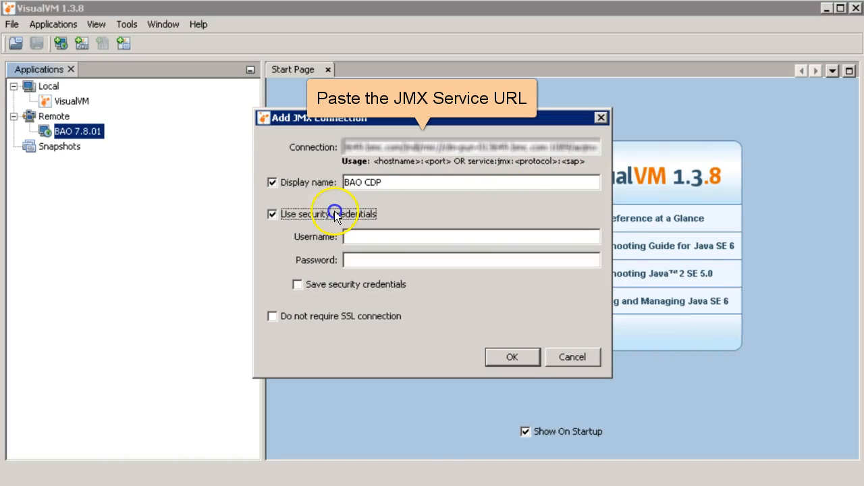
click(356, 236)
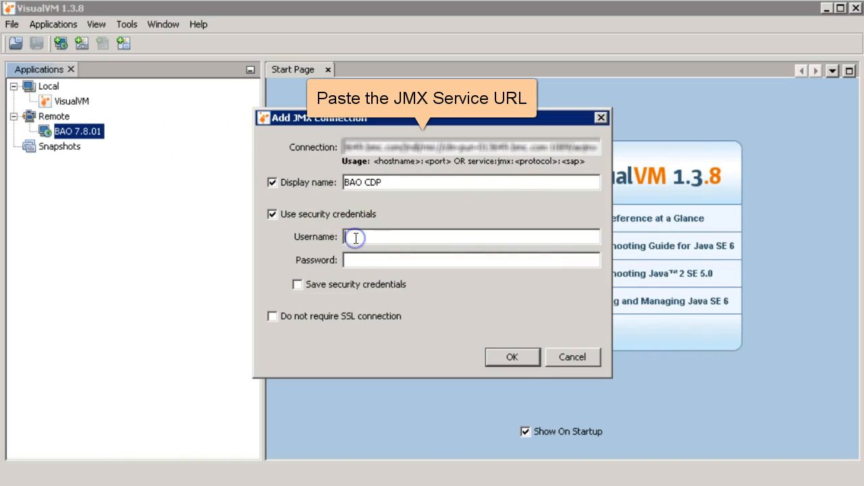
text(AoAdmin)
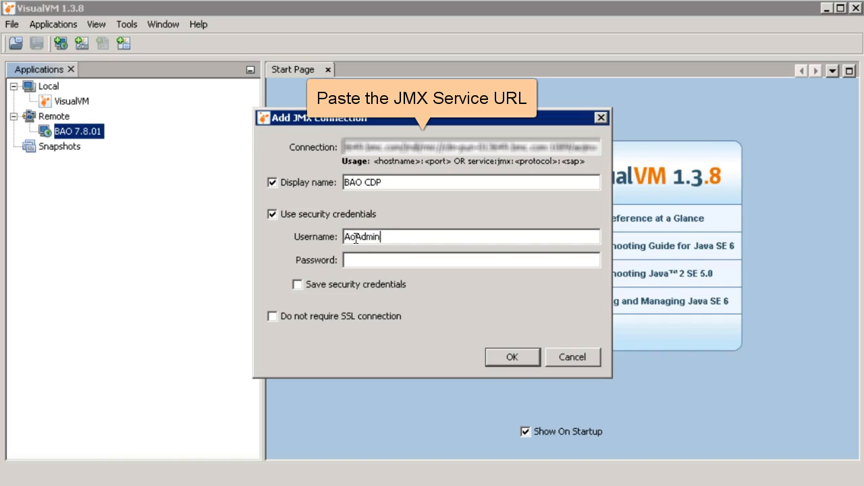
key(Tab)
text(********)
click(297, 285)
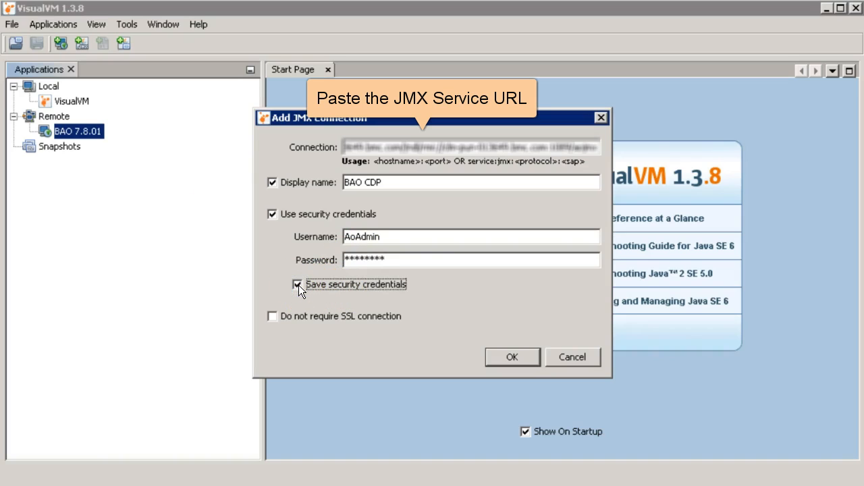
click(501, 358)
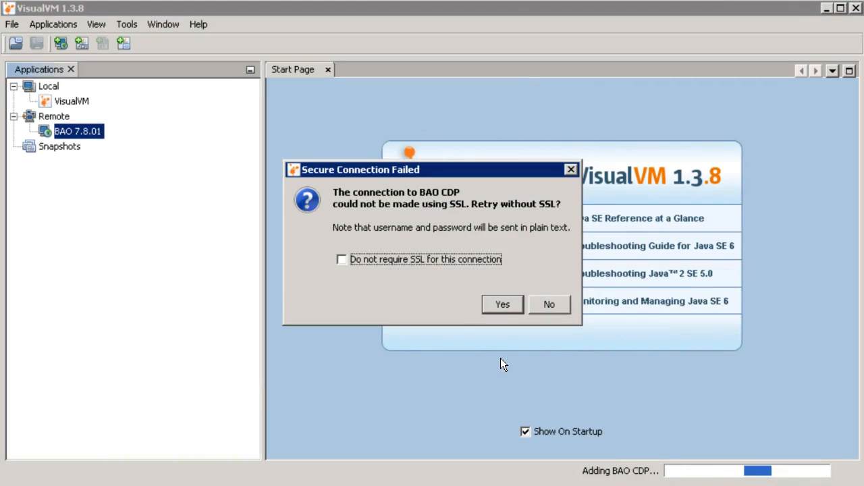
click(505, 302)
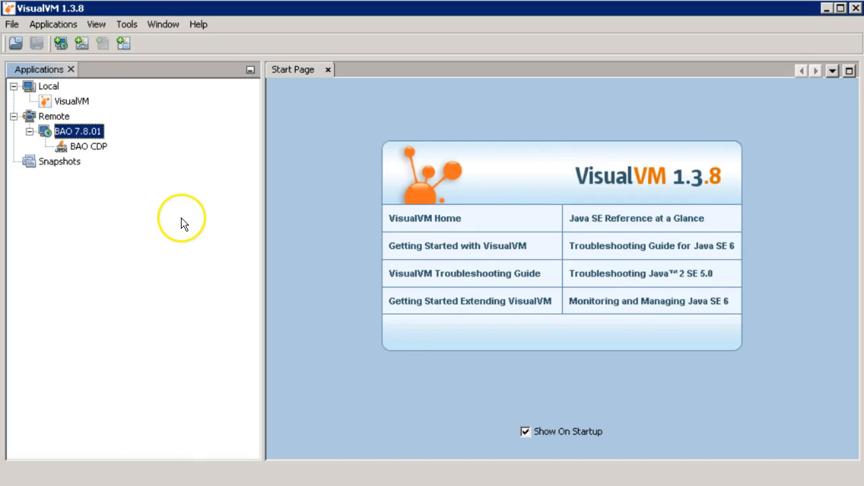
Step: Open the BAO CDP connection and examine its overview, its CPU, heap, class and thread graphs, and its thread timeline
double_click(97, 147)
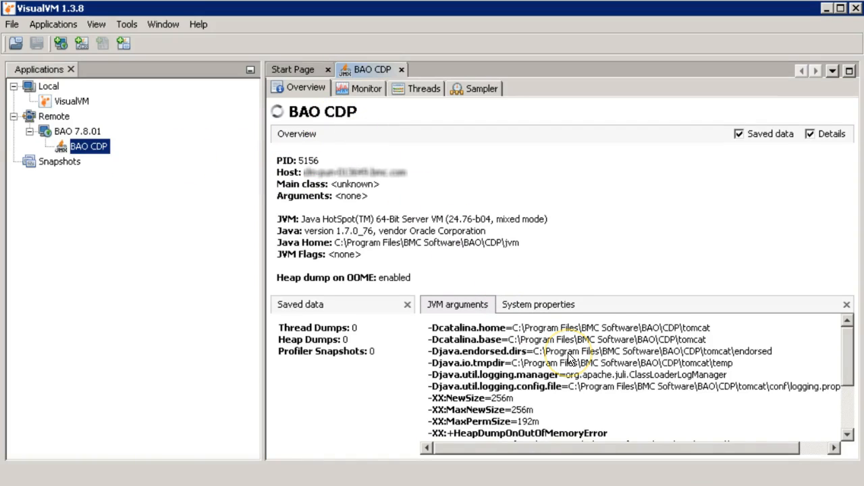
click(368, 88)
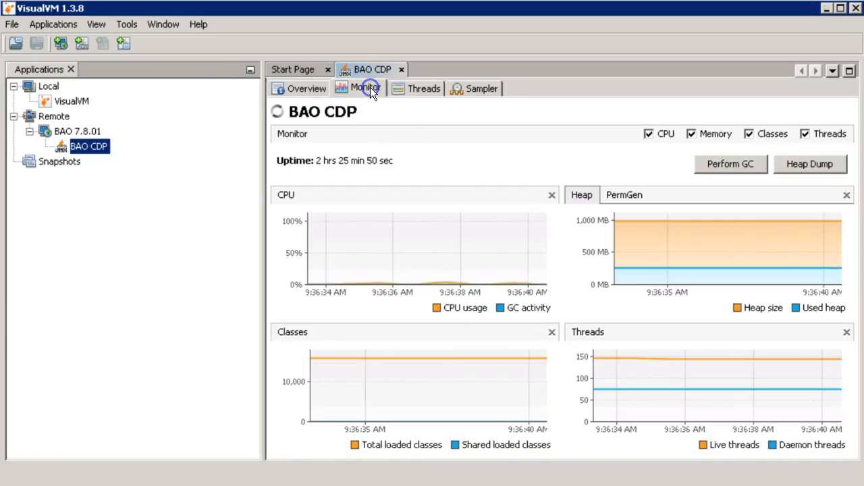
mouse_move(367, 251)
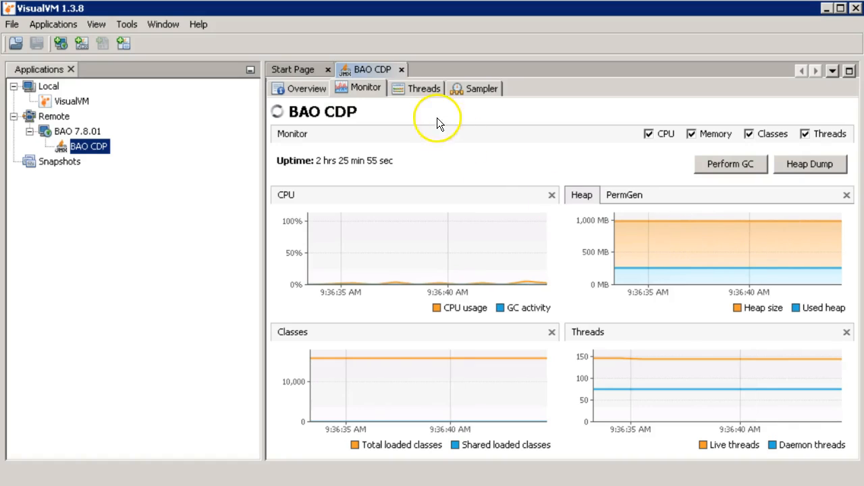
click(422, 89)
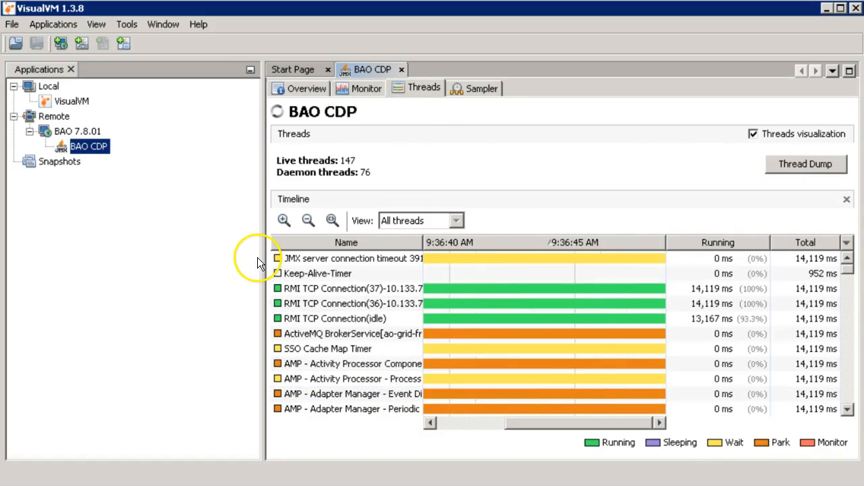
Step: Take a thread dump and a remote heap dump of BAO CDP, keeping the proposed heap dump file path
right_click(98, 146)
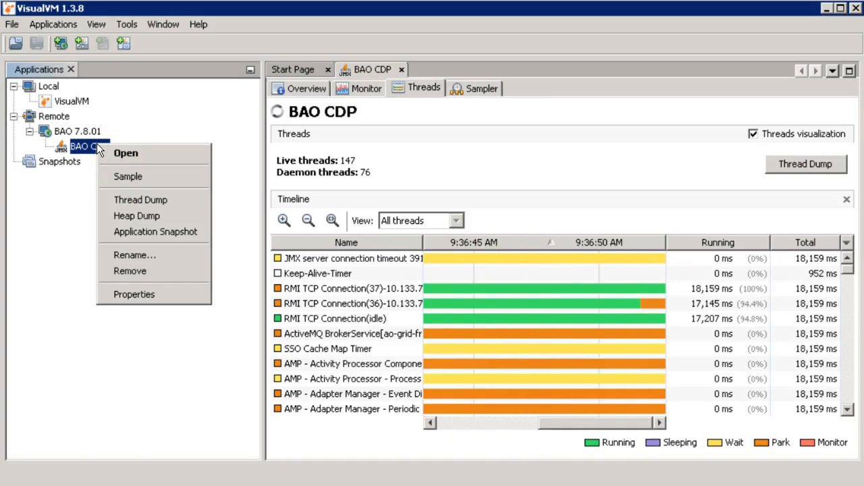
click(147, 200)
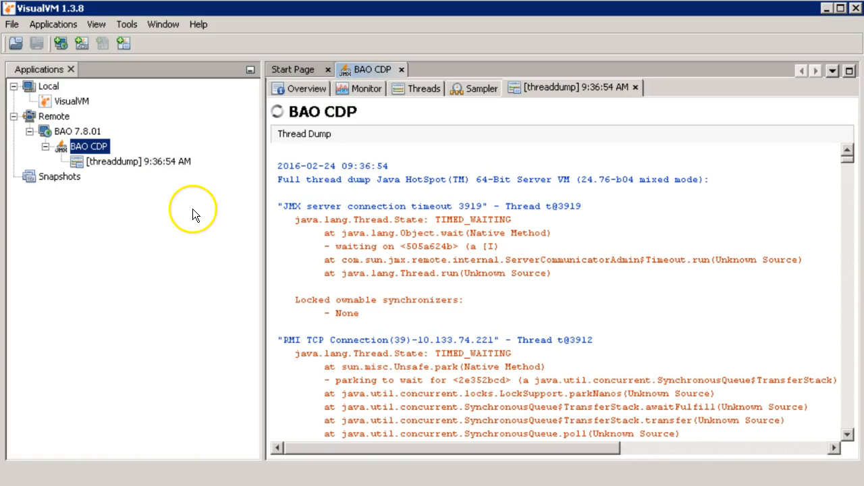
right_click(87, 147)
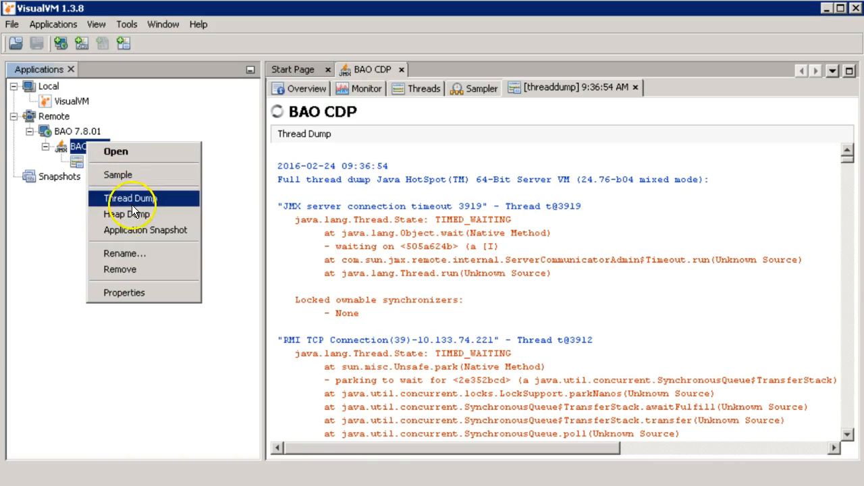
click(139, 215)
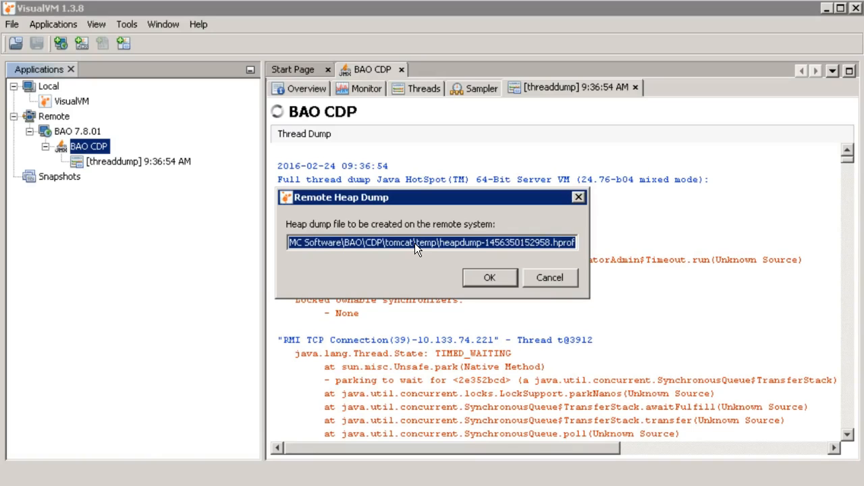
click(489, 277)
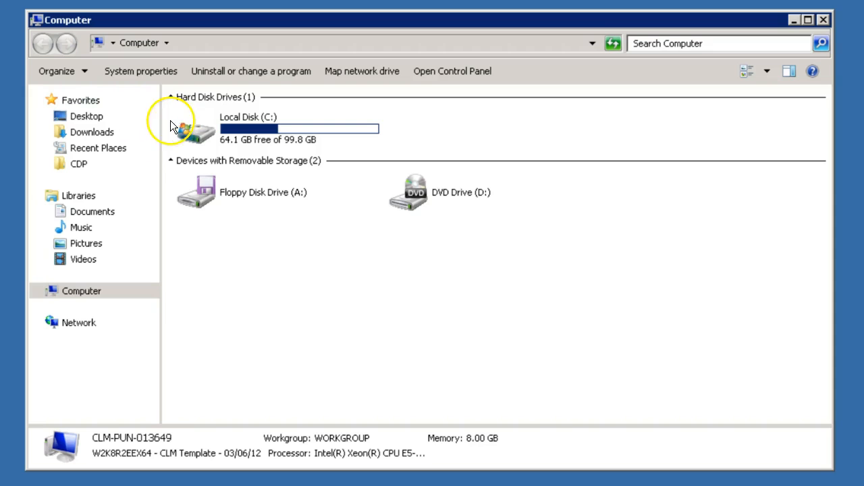
Step: In Windows Explorer on the CDP server, open the CDP\tomcat\temp folder and select the file heapdump-1456350152958.hprof
click(79, 167)
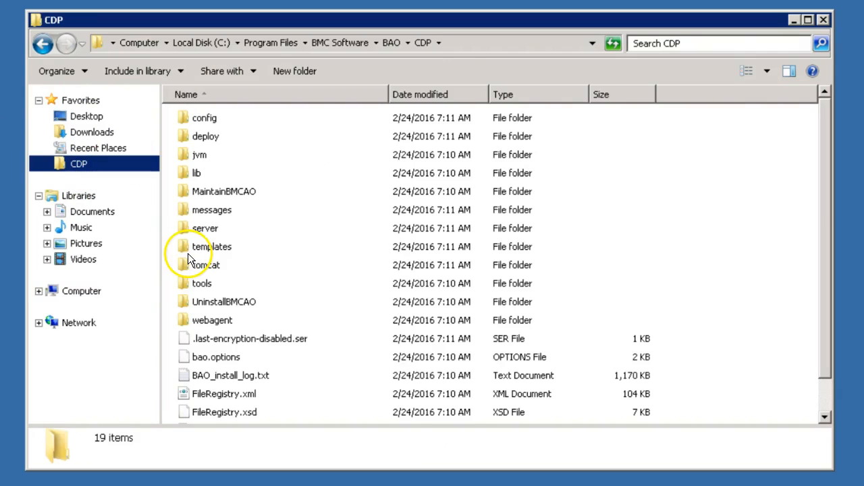
double_click(207, 267)
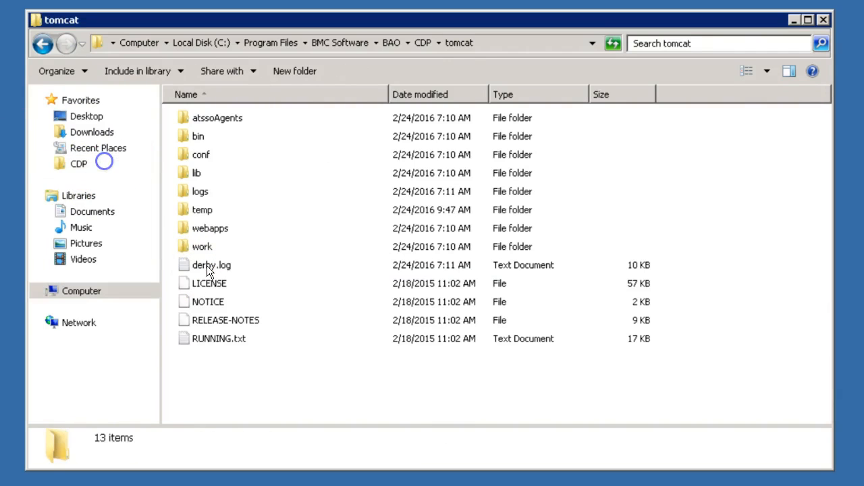
double_click(202, 210)
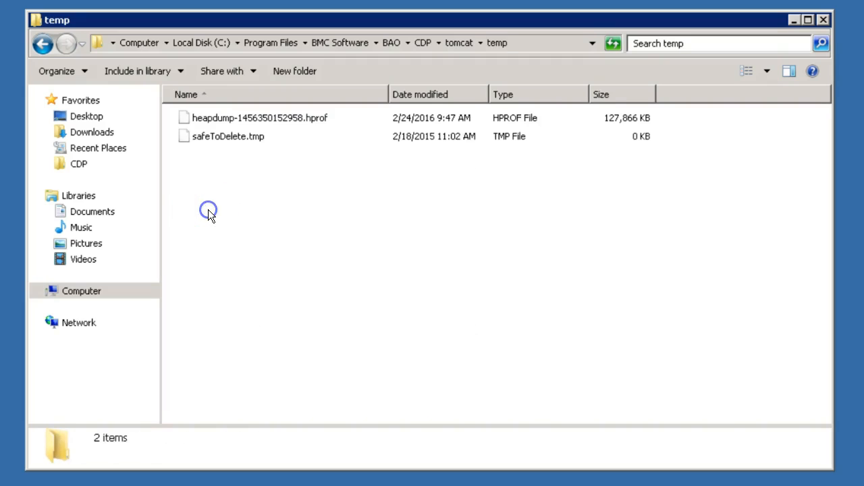
click(244, 121)
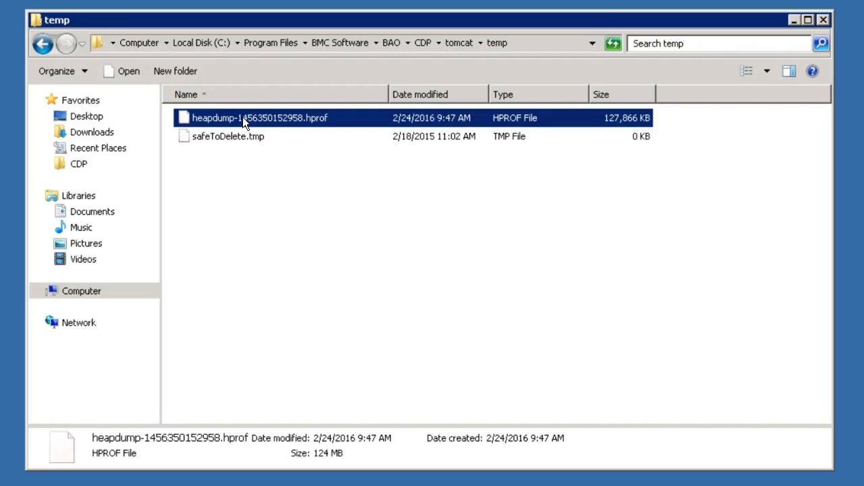